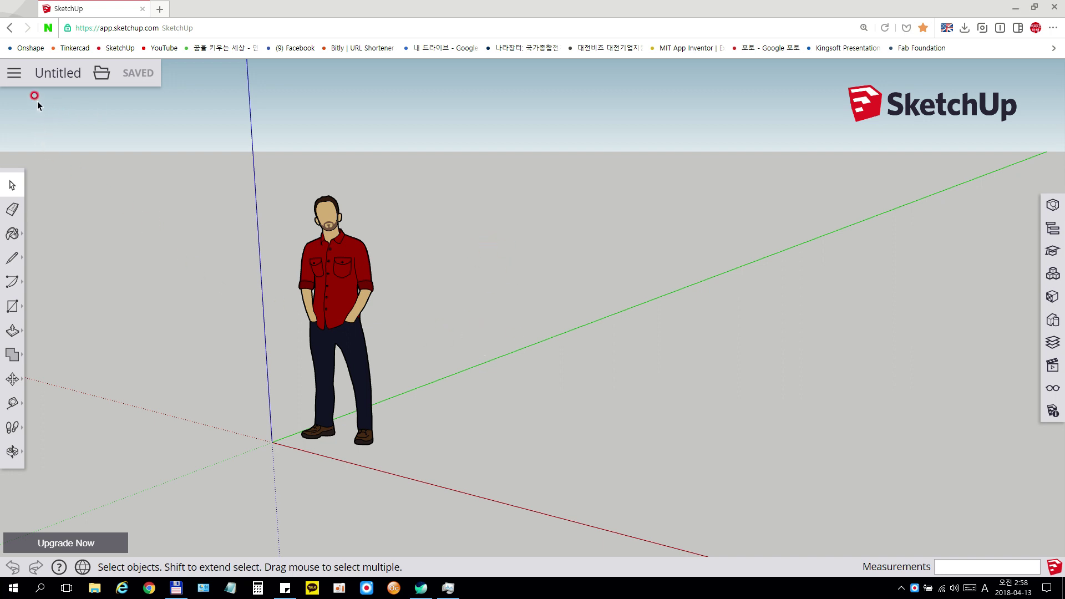
Step: Open the file operations list and close it again
click(107, 79)
click(138, 269)
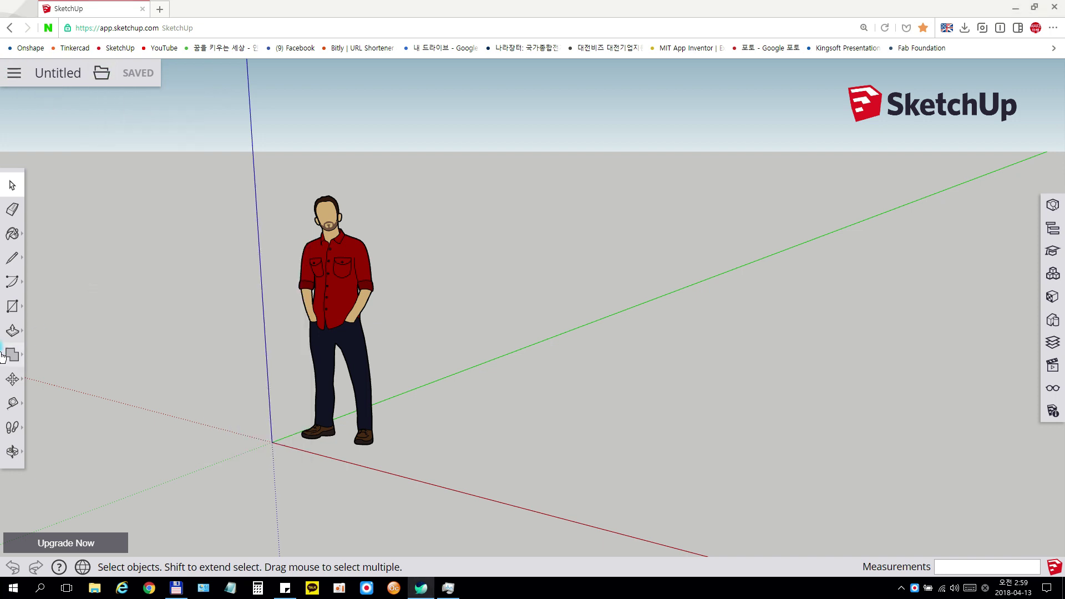
click(497, 320)
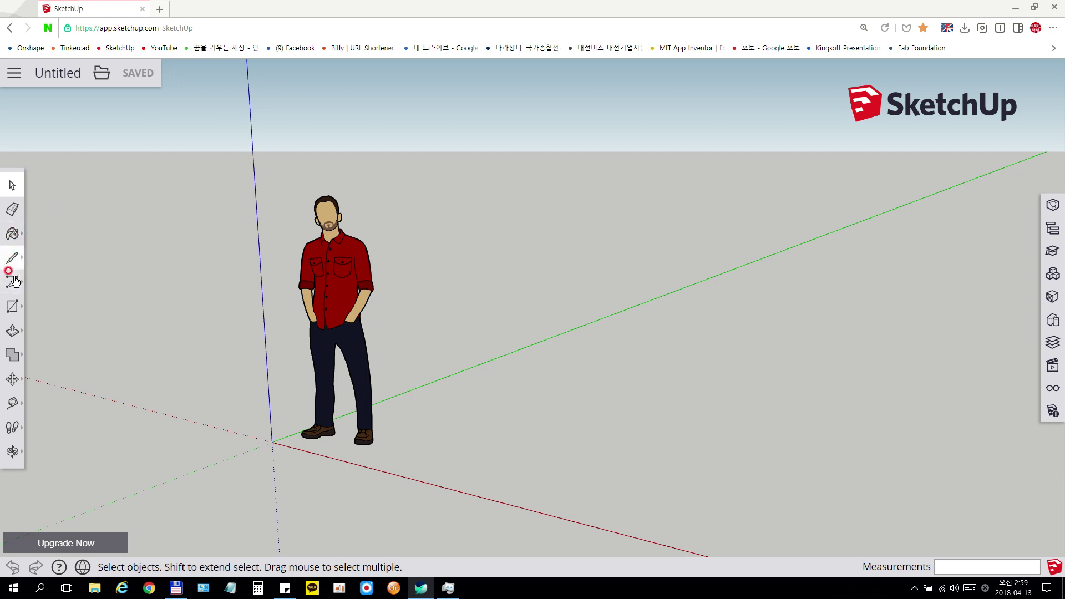
Step: Preview the Push/Pull and Solid Tools flyout variants, returning to Select after each
click(19, 335)
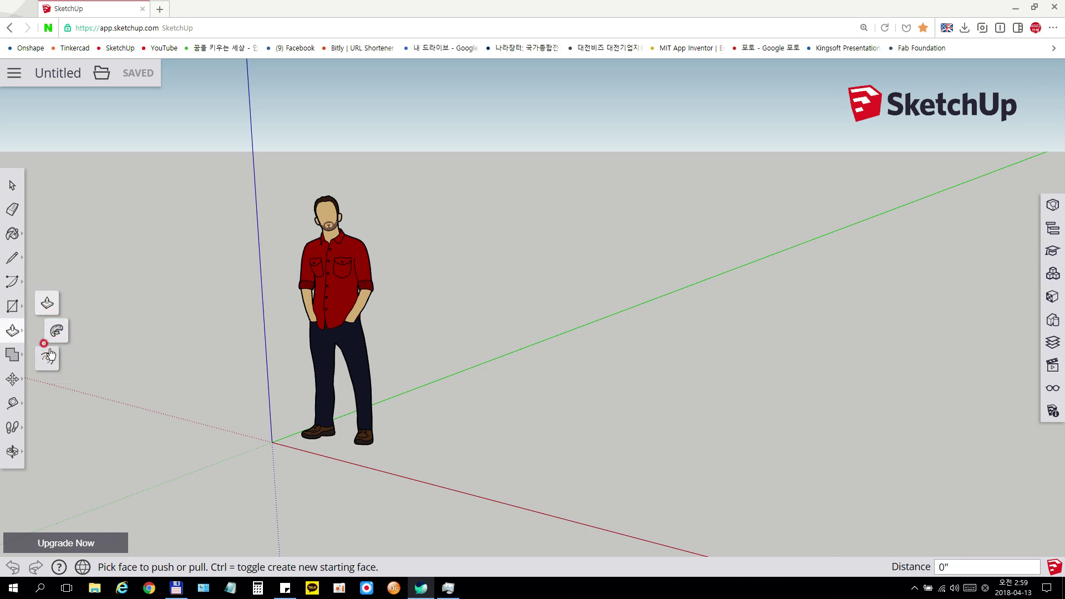
click(17, 186)
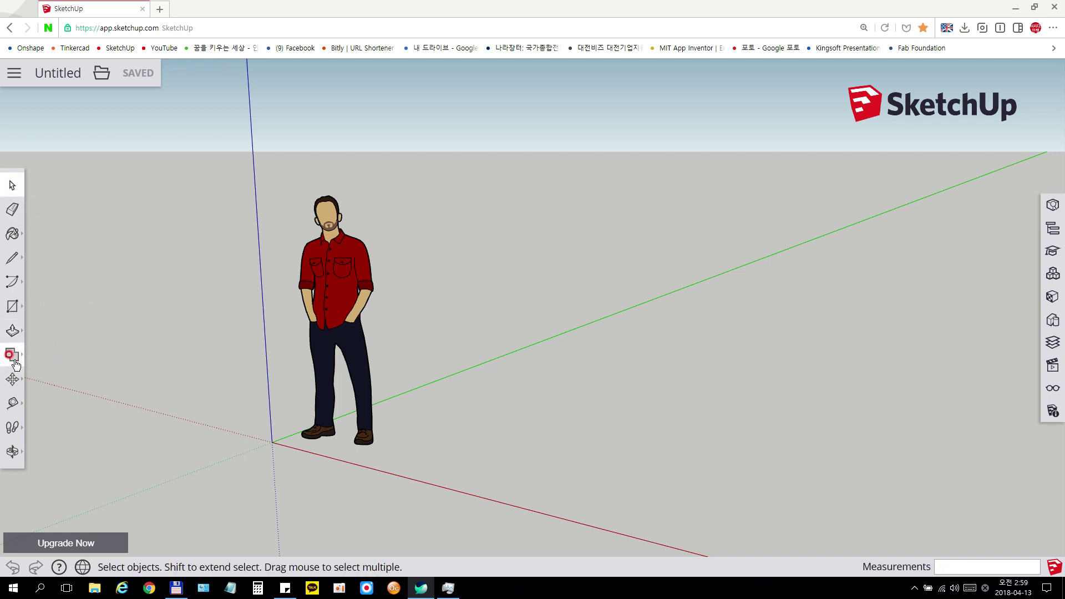
click(12, 355)
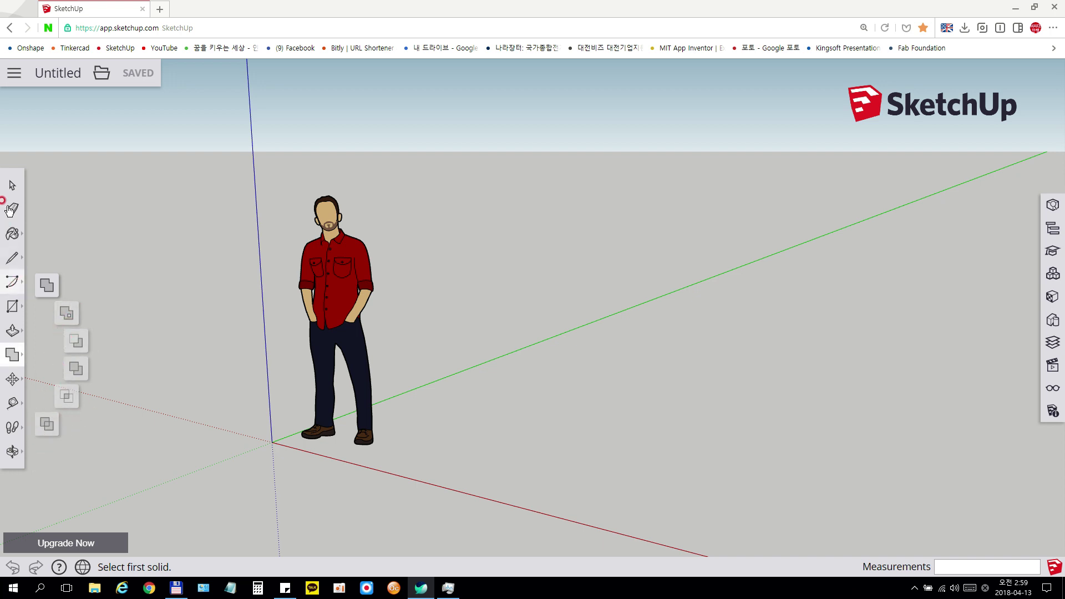
click(12, 185)
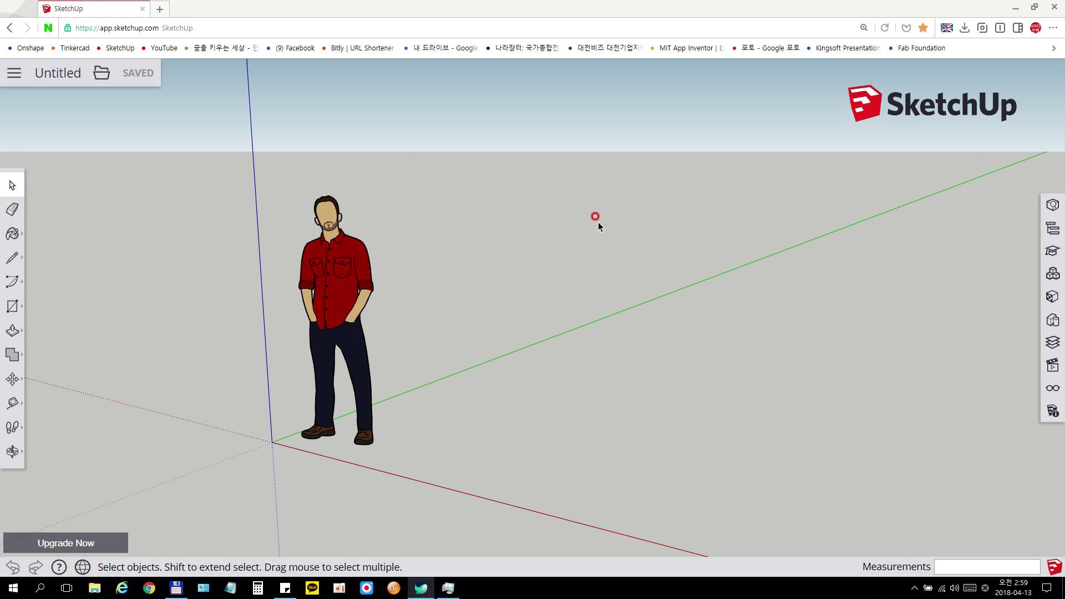
Step: Open and close the Outliner and Materials side panels
click(1052, 228)
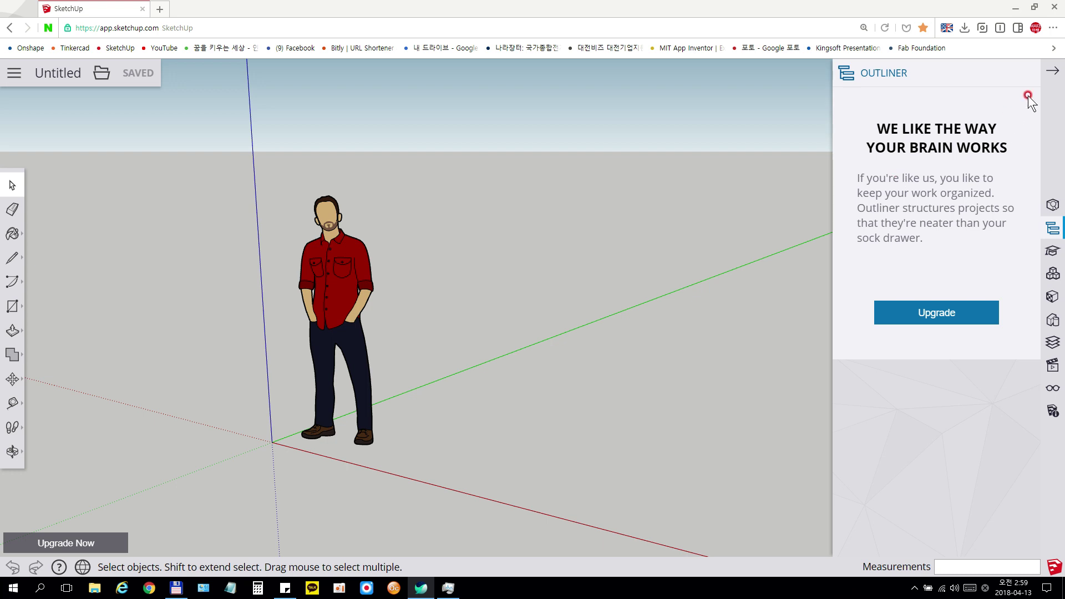
click(1052, 70)
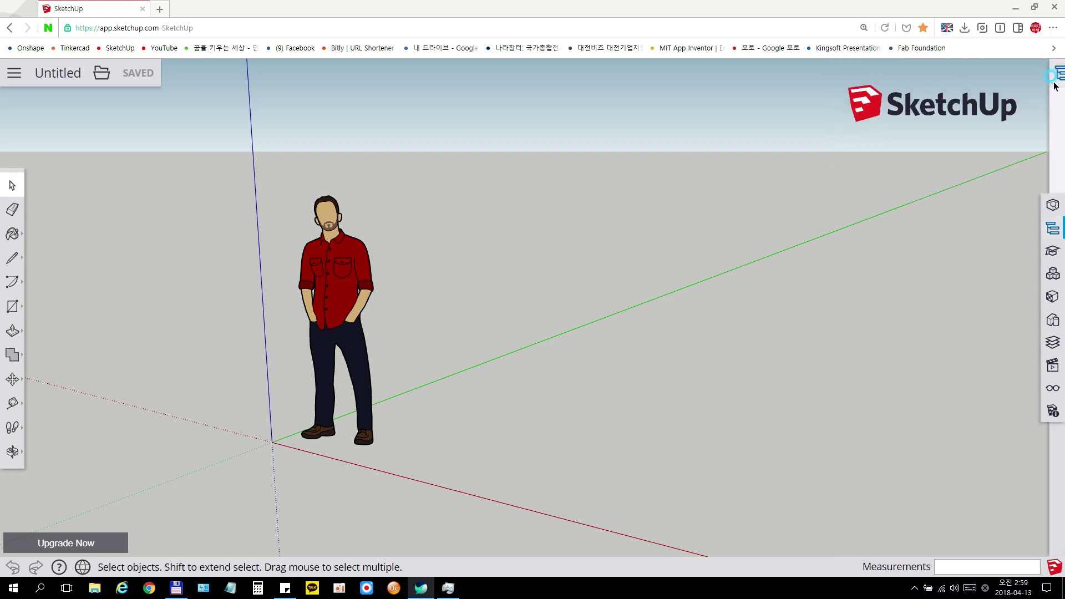
click(1052, 298)
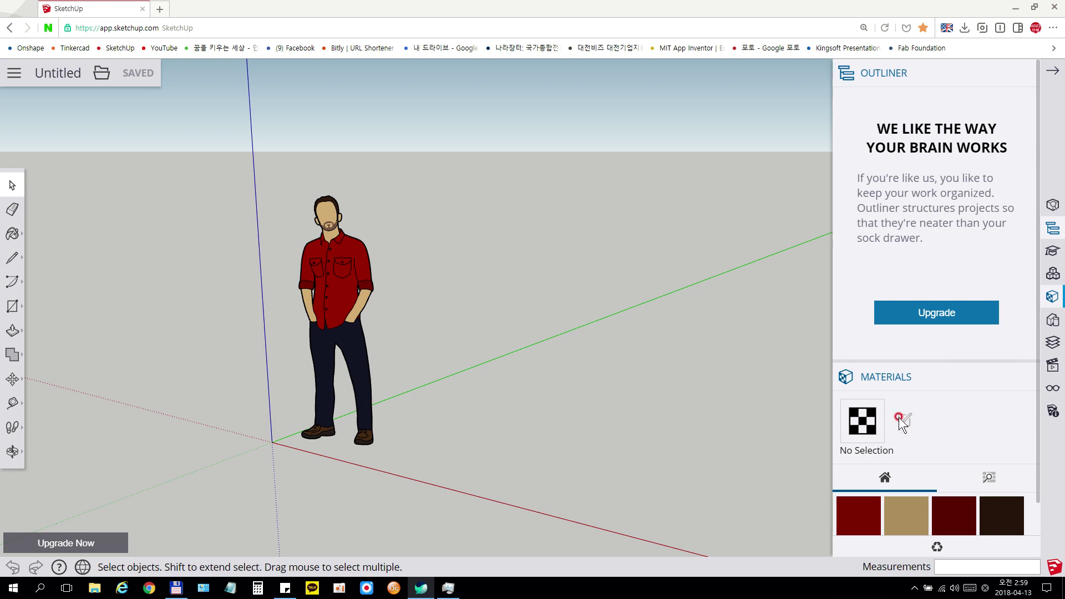
click(1026, 73)
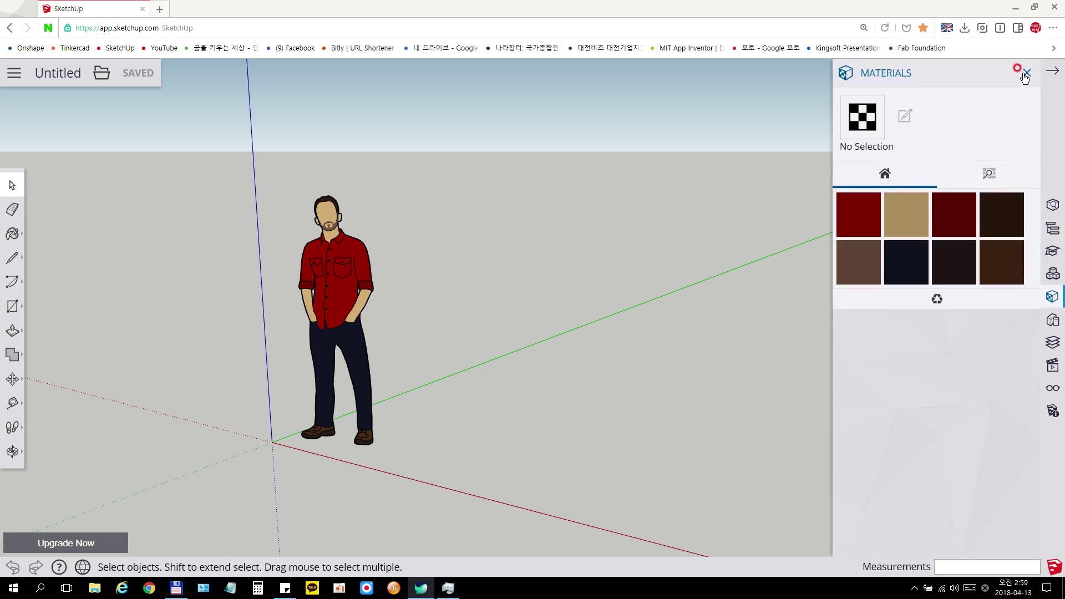
click(1024, 72)
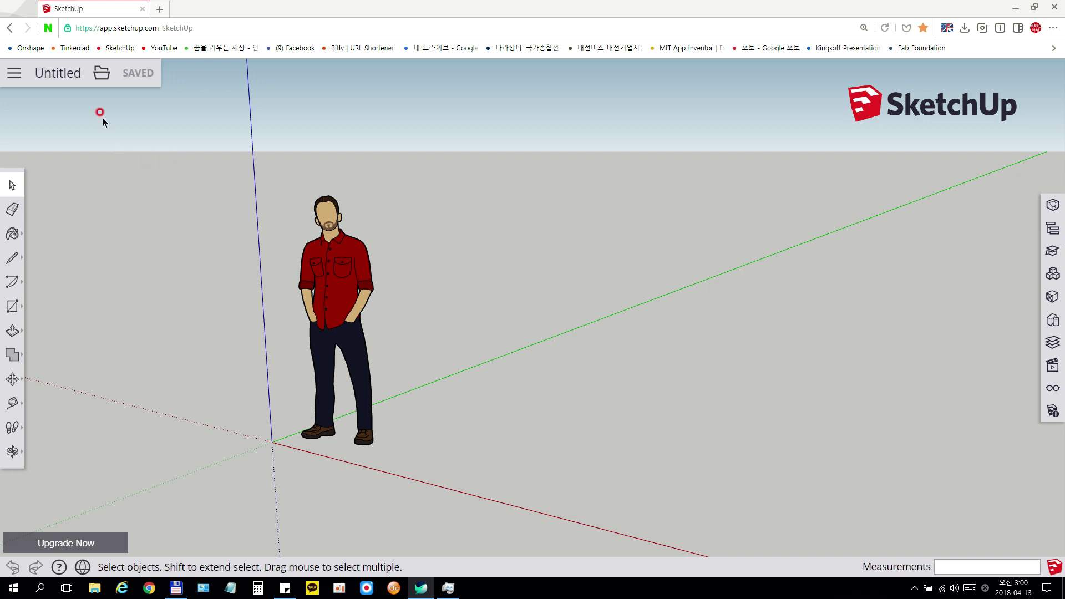
Step: Look at the file operations list and the Insert file prompt, then close both
click(102, 73)
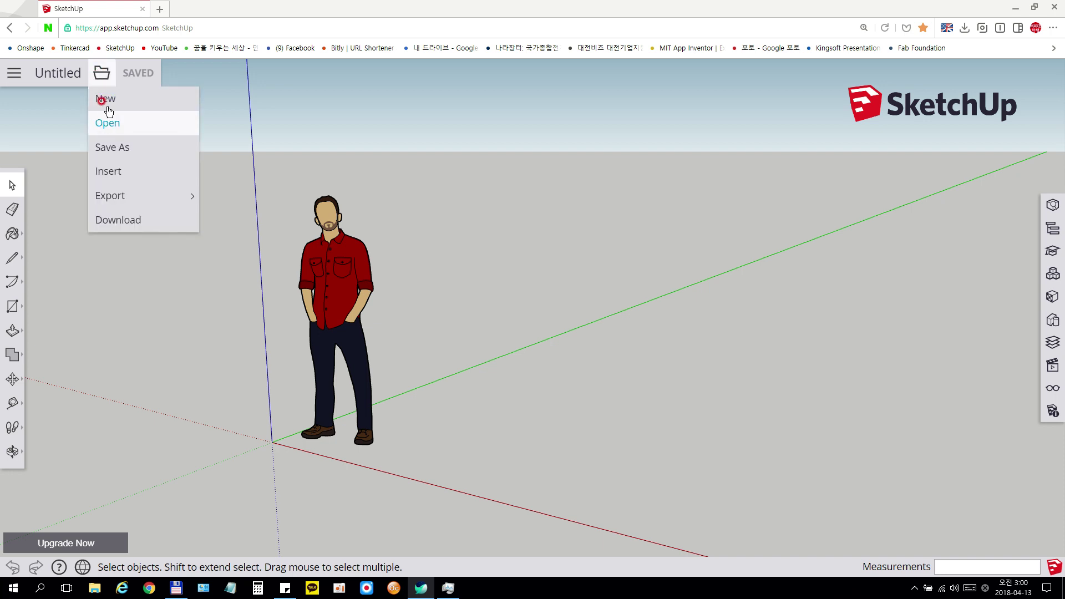
click(137, 173)
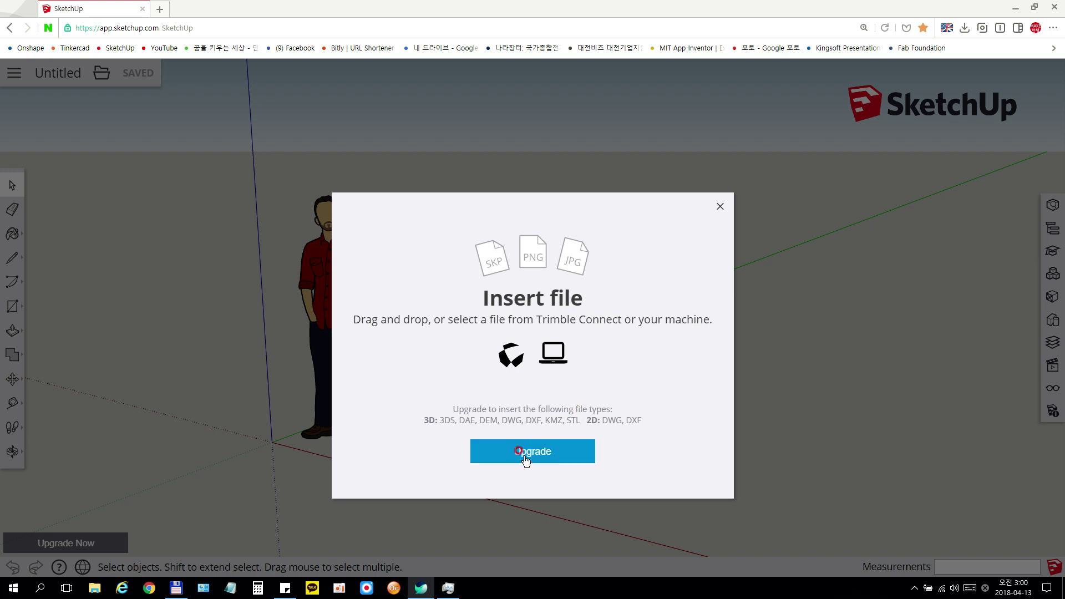
click(720, 207)
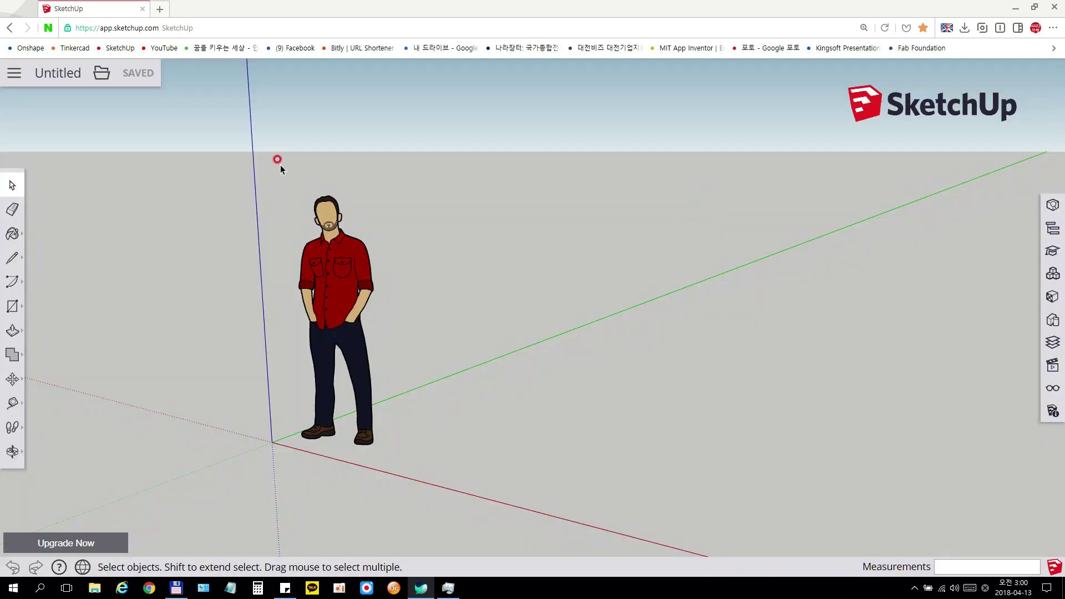
click(105, 81)
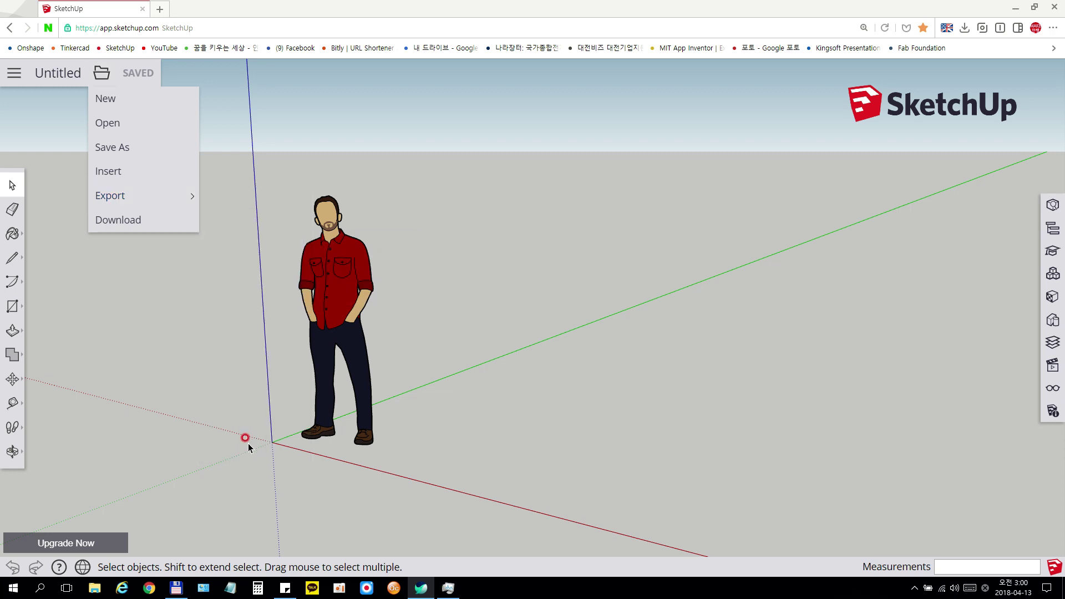
mouse_move(111, 196)
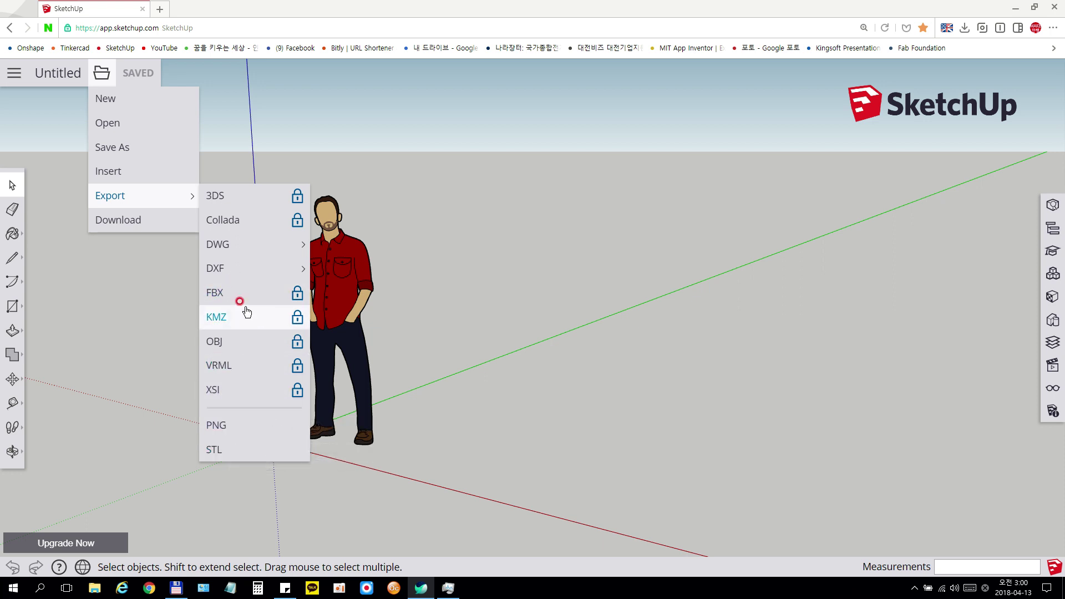
click(185, 327)
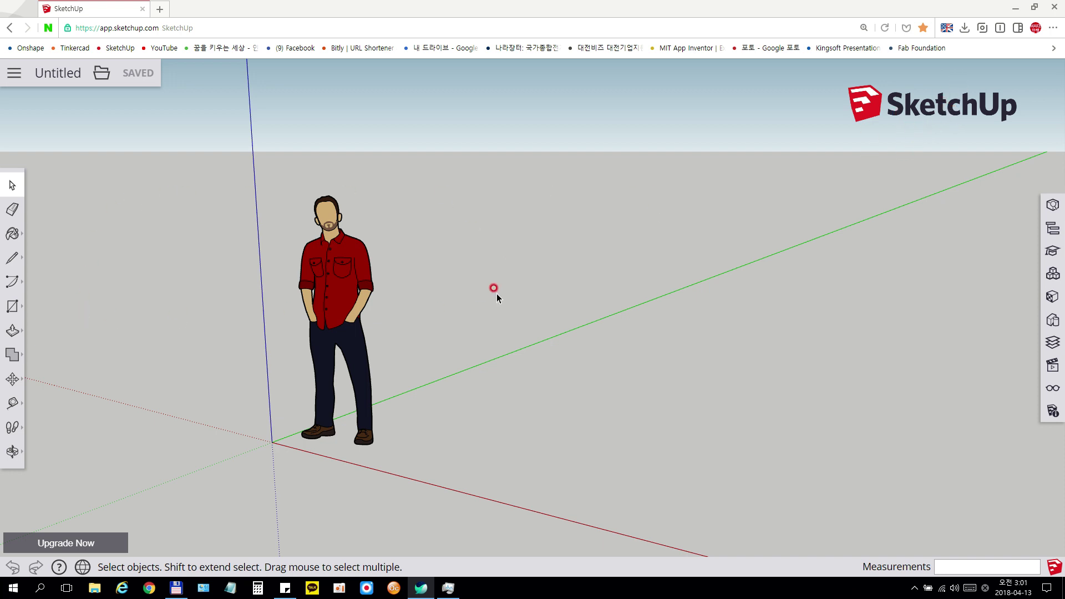
Step: View the person figure's context actions, deselect it, and scroll down
click(342, 253)
right_click(342, 253)
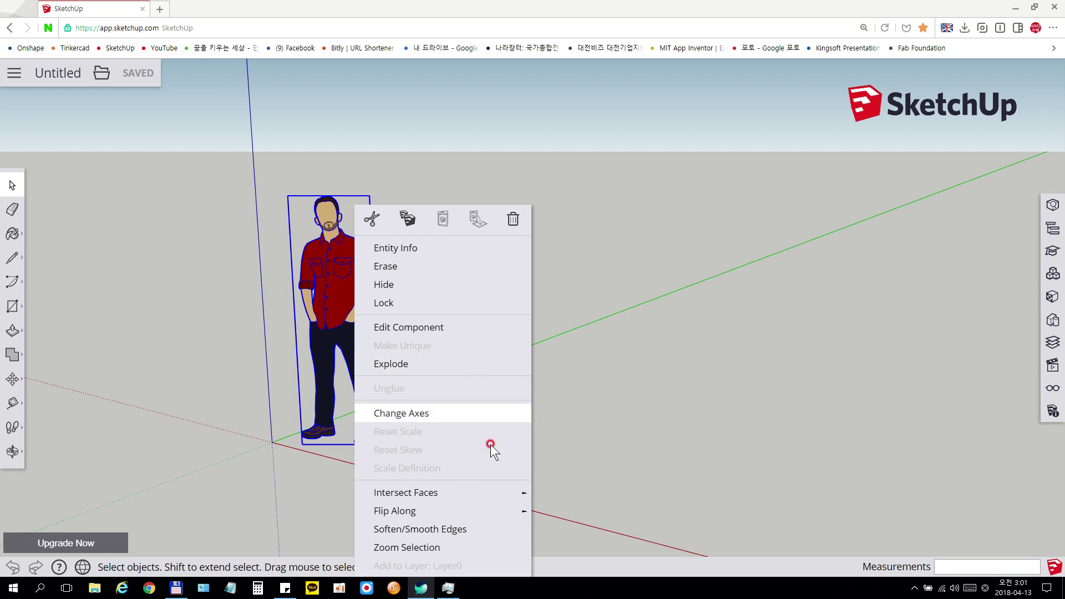
click(584, 371)
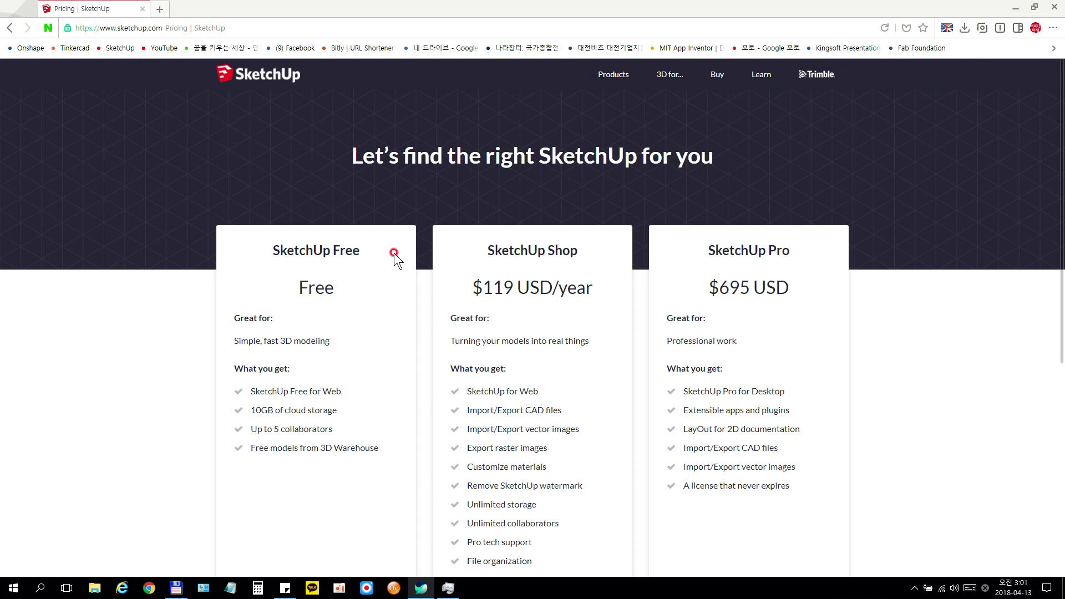
scroll(648, 321, down, 2)
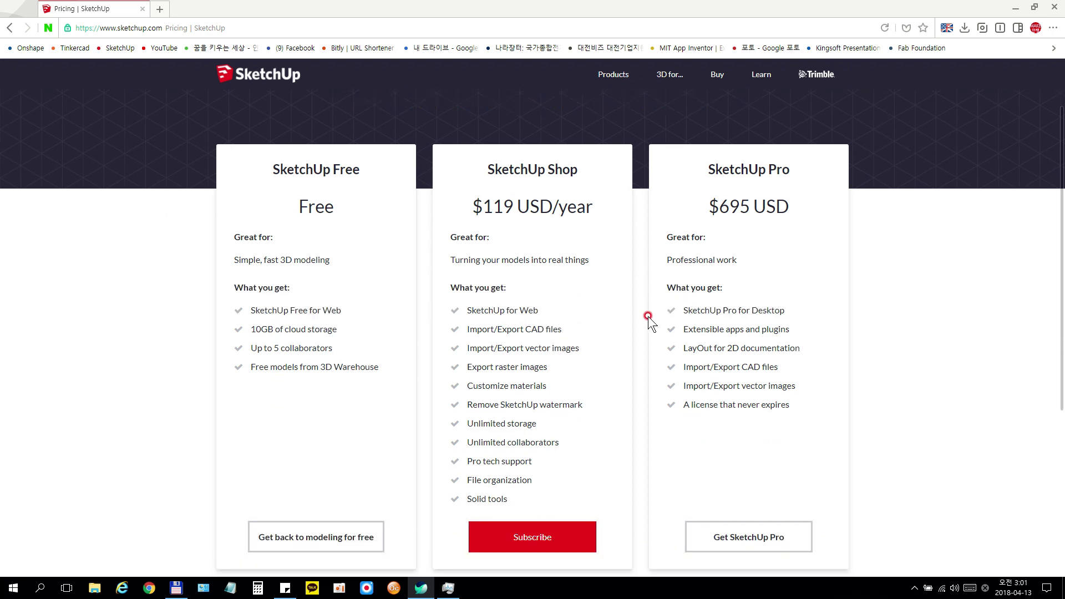